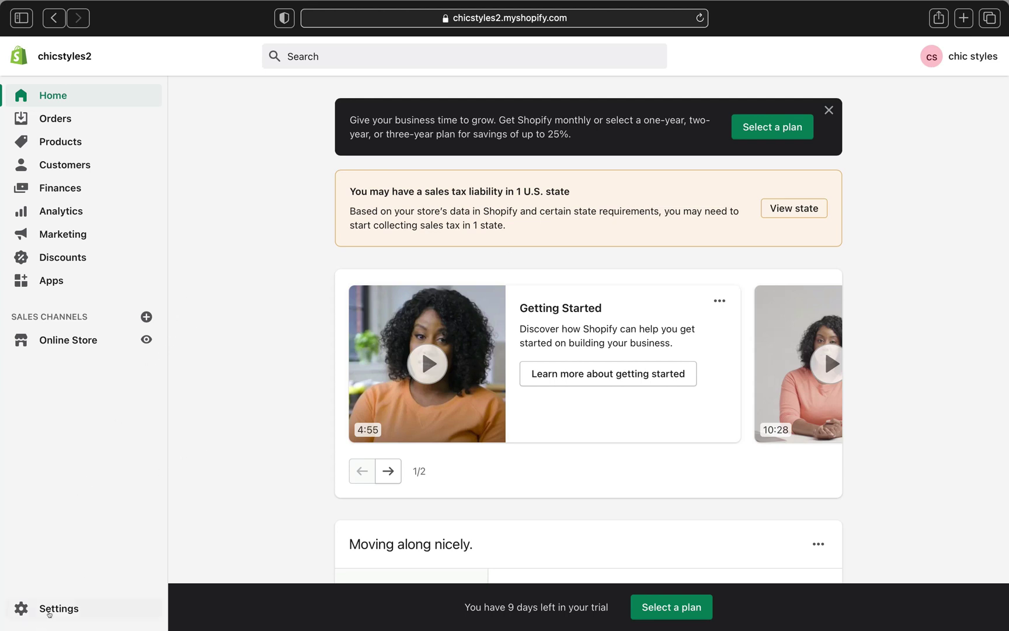
Go to the store's Payments settings listing Shopify Payments and PayPal Express Checkout
{"action": "left_click", "coordinate": [52, 611]}
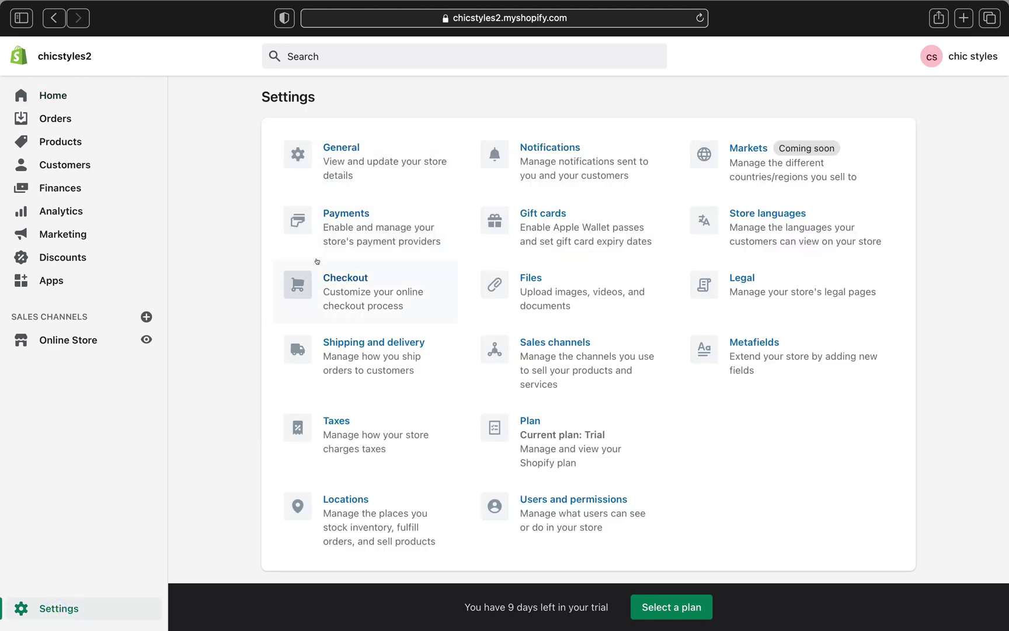
{"action": "left_click", "coordinate": [347, 214]}
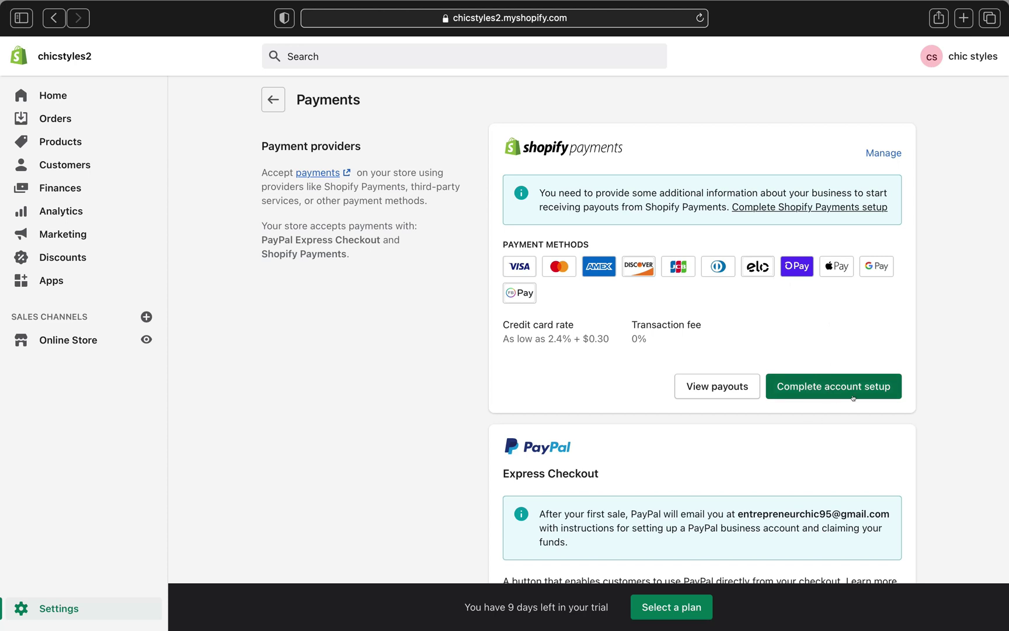
{"action": "scroll", "coordinate": [853, 330], "scroll_direction": "down", "scroll_amount": 3}
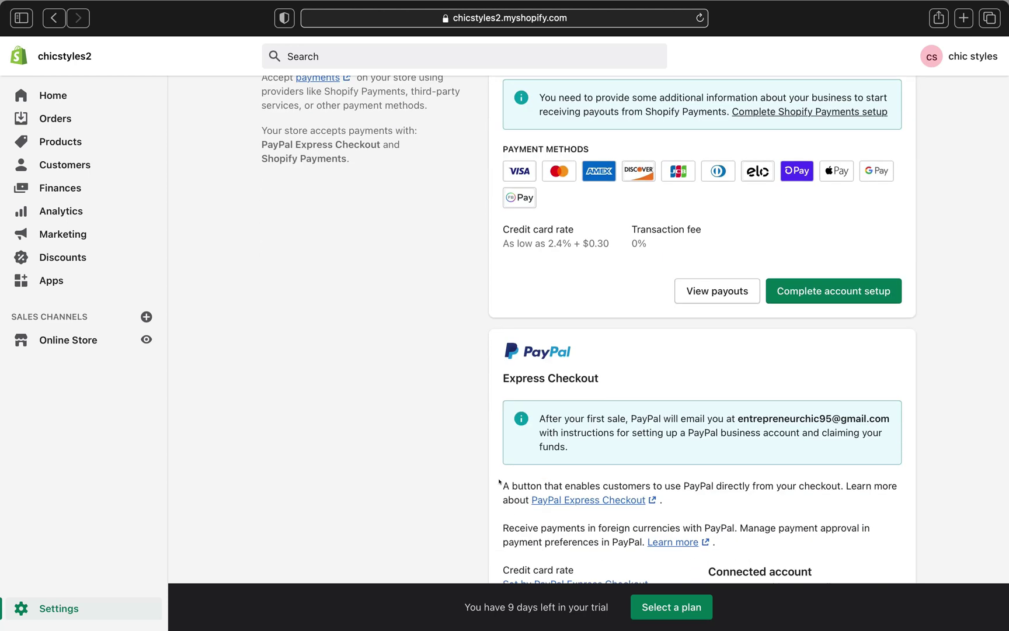
{"action": "scroll", "coordinate": [608, 475], "scroll_direction": "down", "scroll_amount": 2}
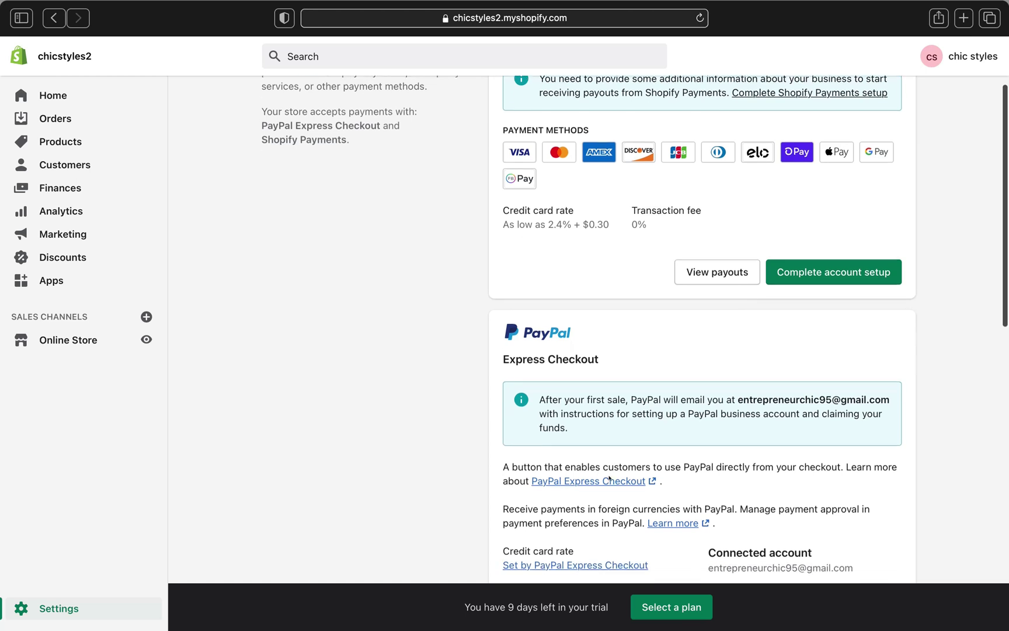
{"action": "scroll", "coordinate": [608, 475], "scroll_direction": "up", "scroll_amount": 4}
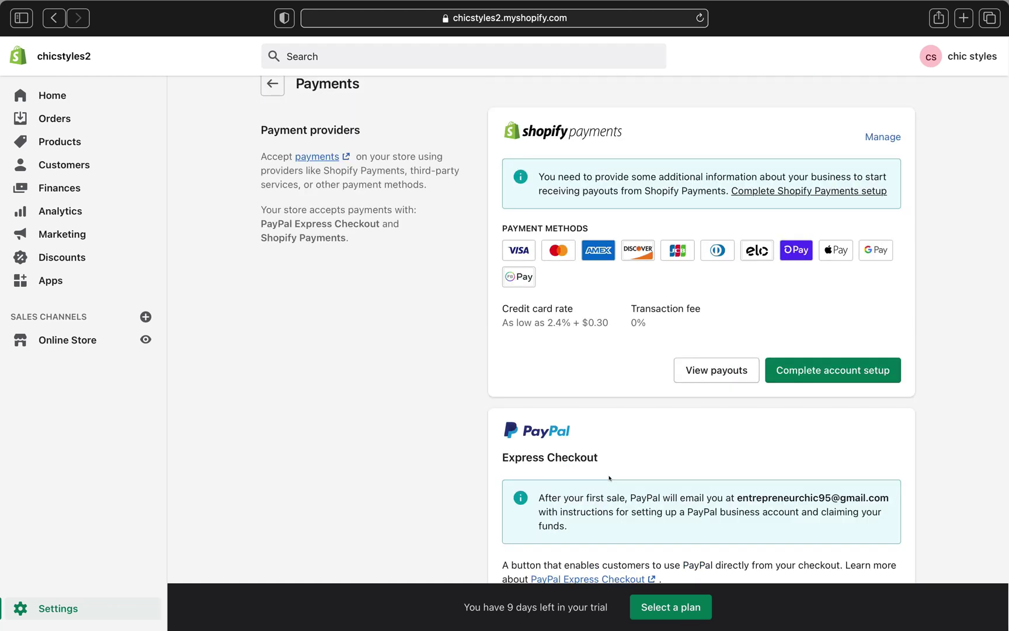
{"action": "scroll", "coordinate": [609, 478], "scroll_direction": "down", "scroll_amount": 2}
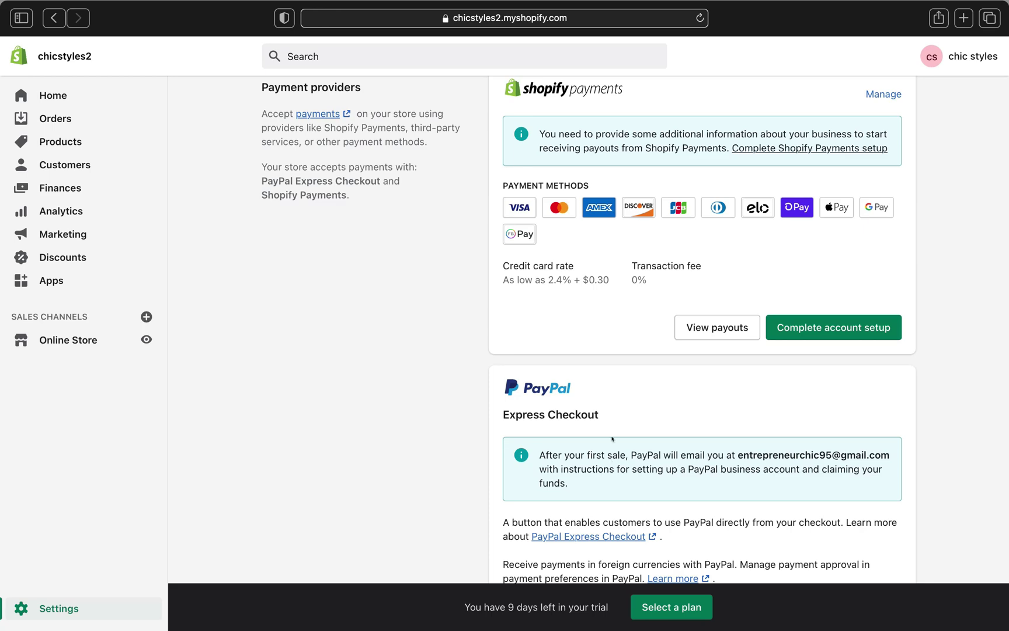
{"action": "scroll", "coordinate": [787, 320], "scroll_direction": "down", "scroll_amount": 4}
{"action": "scroll", "coordinate": [787, 320], "scroll_direction": "down", "scroll_amount": 10}
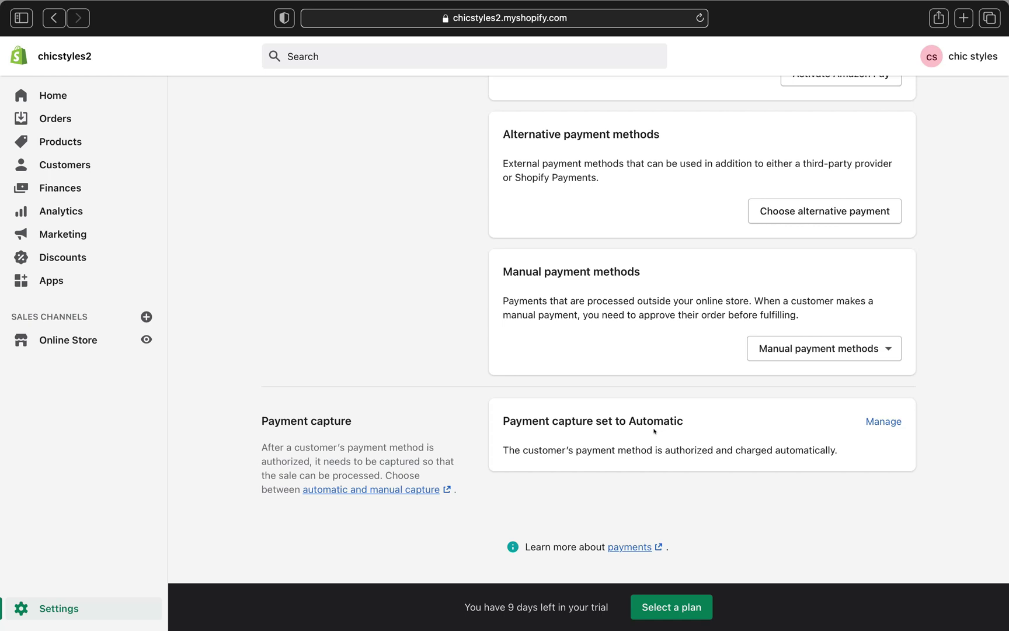
{"action": "scroll", "coordinate": [565, 348], "scroll_direction": "down", "scroll_amount": 2}
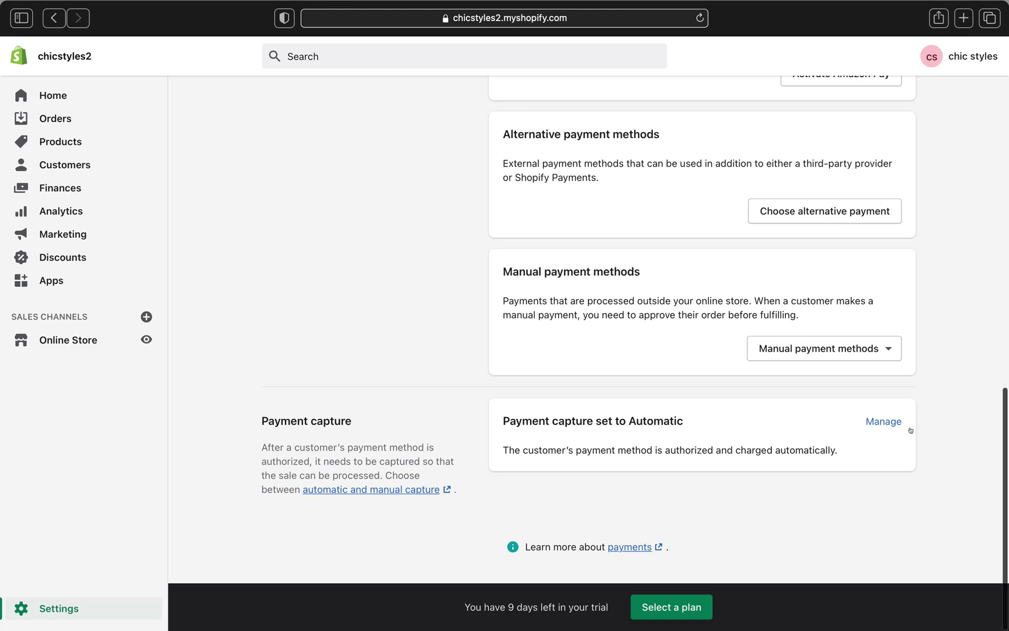
{"action": "left_click", "coordinate": [874, 420]}
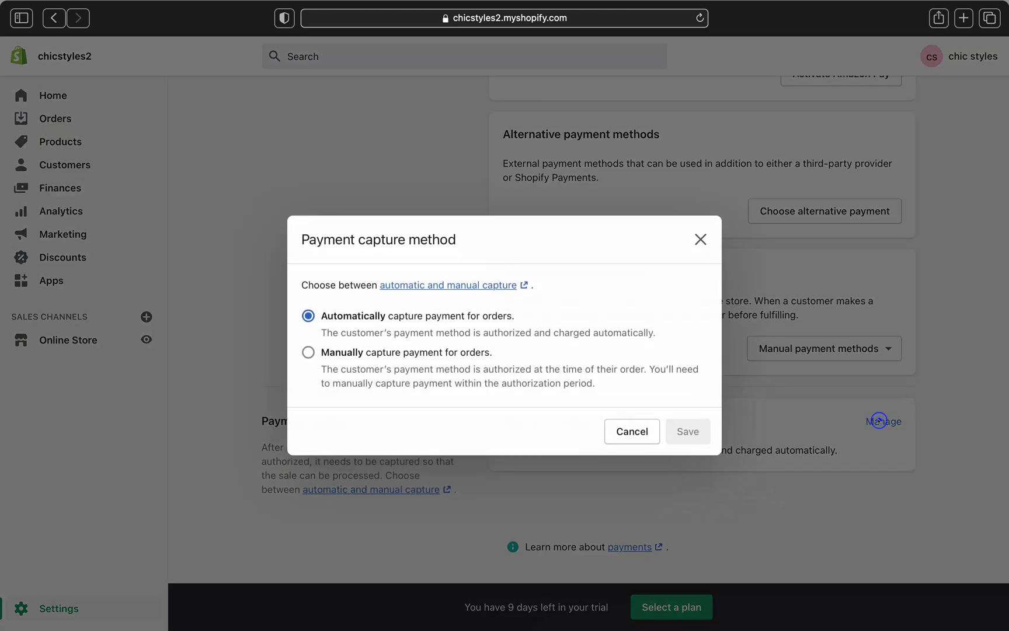
{"action": "left_click", "coordinate": [308, 351]}
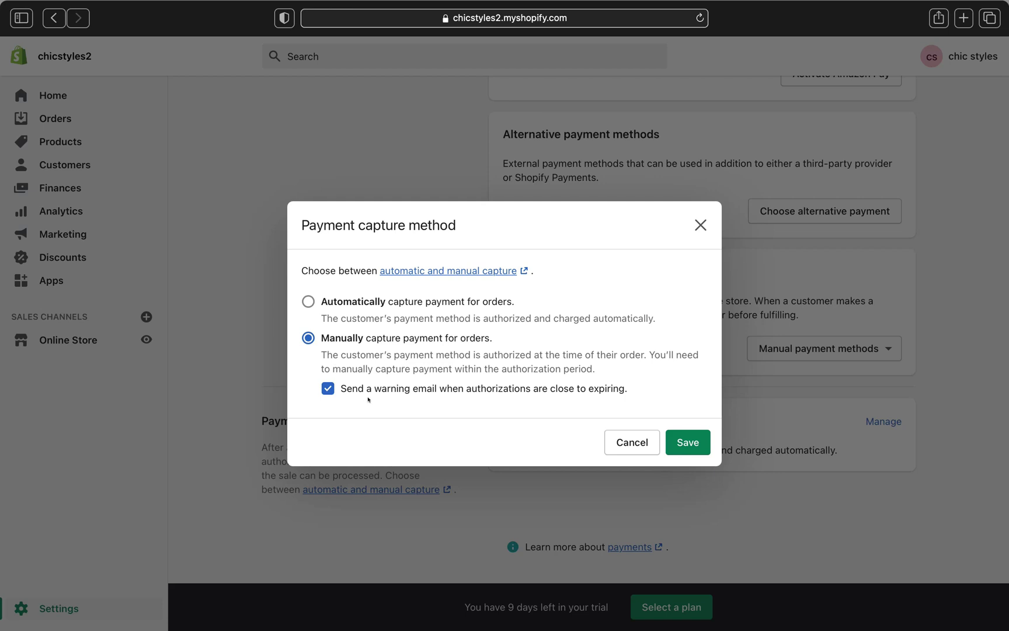
{"action": "left_click", "coordinate": [308, 302]}
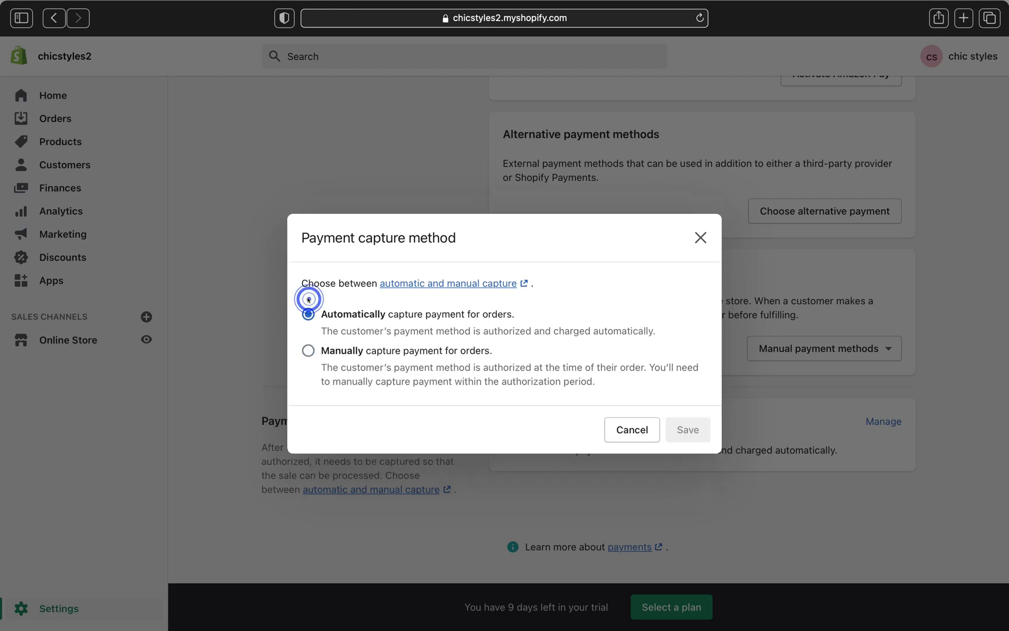
{"action": "left_click", "coordinate": [699, 237]}
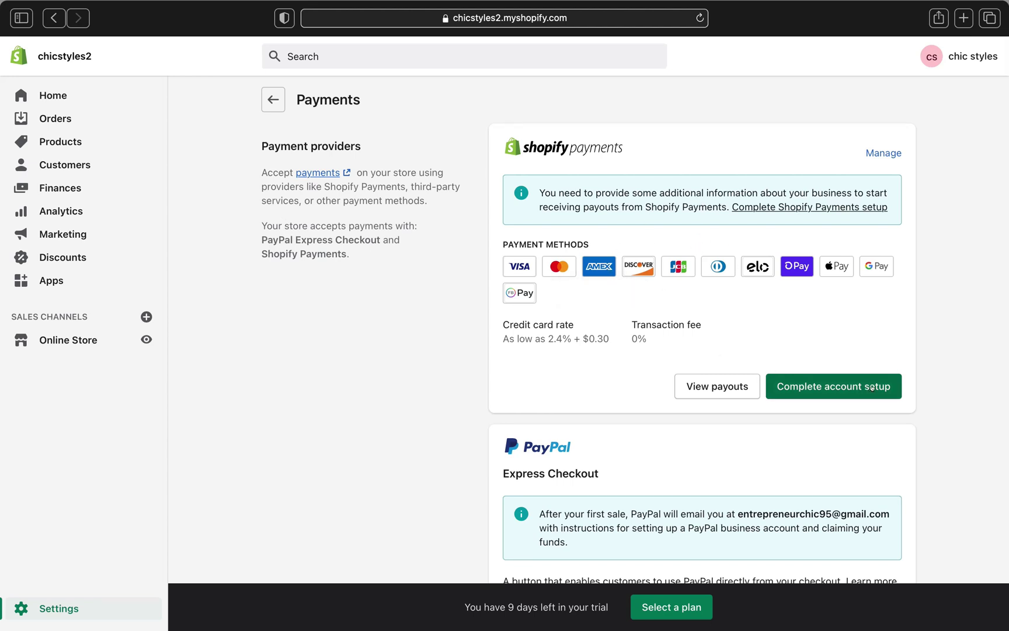
Start the Shopify Payments account setup with business type Individual/sole proprietor
{"action": "left_click", "coordinate": [851, 384]}
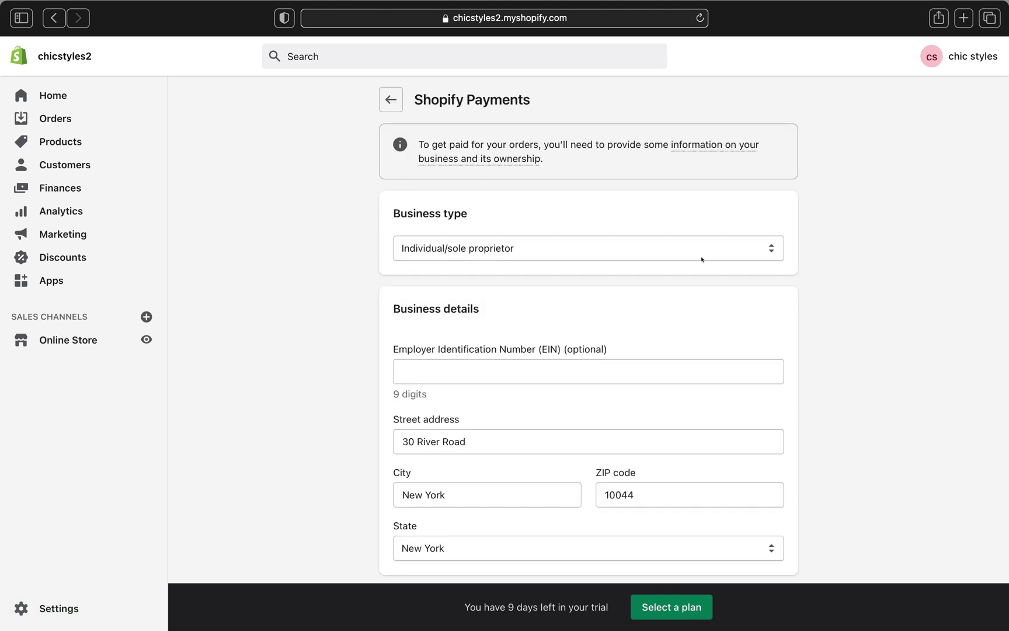
{"action": "left_click", "coordinate": [578, 250]}
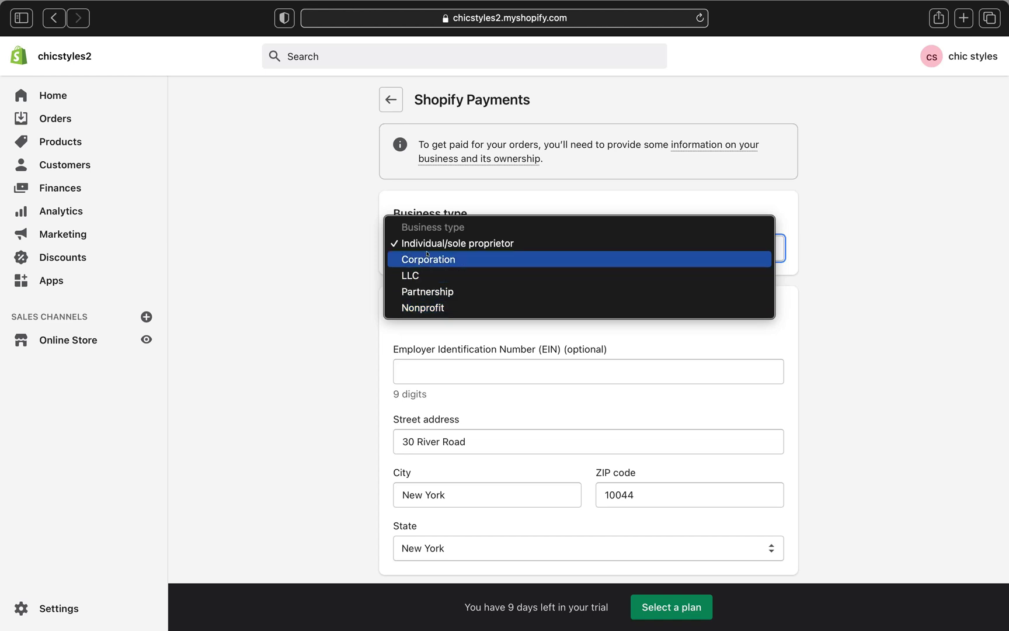
{"action": "left_click", "coordinate": [463, 246]}
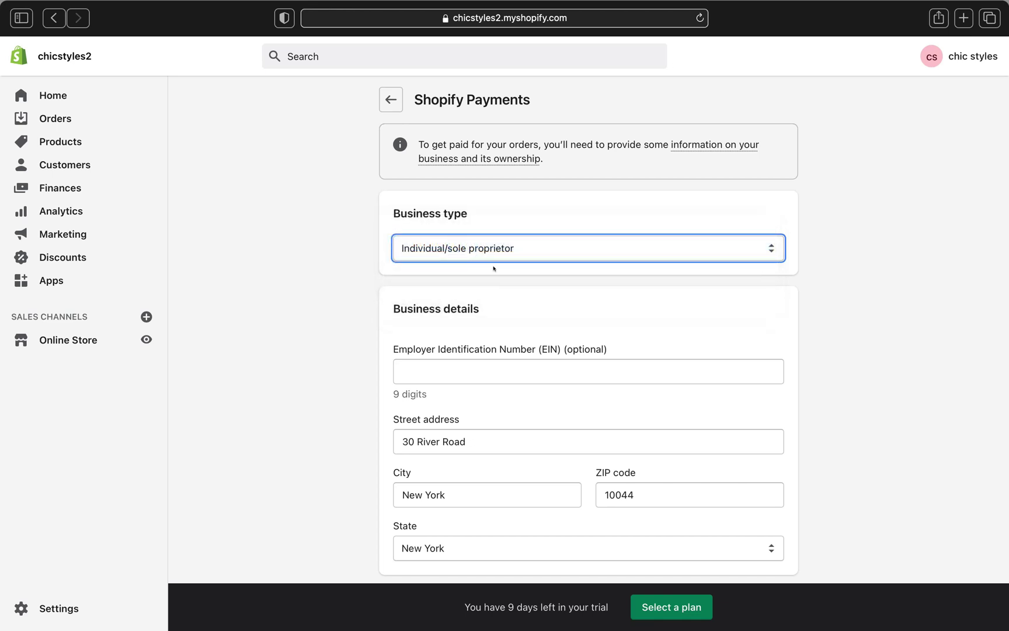
{"action": "key", "text": "Tab"}
{"action": "scroll", "coordinate": [593, 267], "scroll_direction": "down", "scroll_amount": 4}
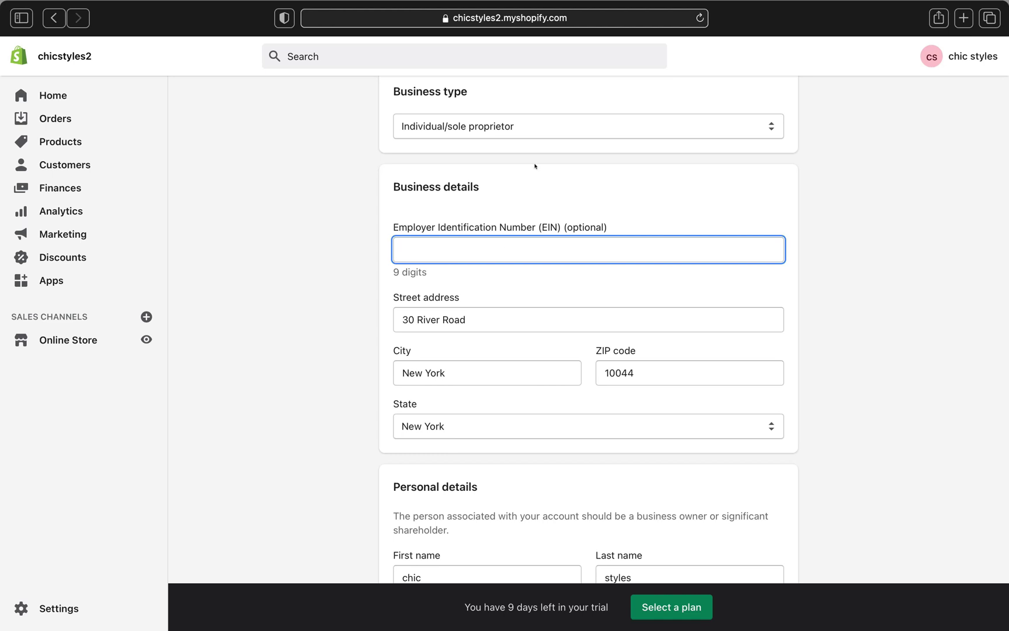
{"action": "key", "text": "Tab"}
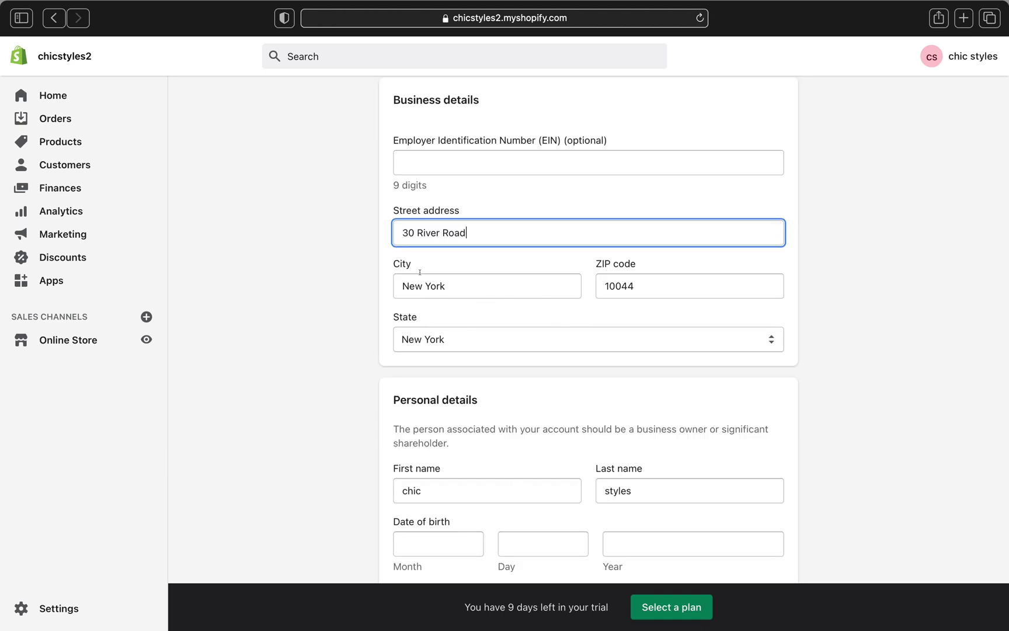
{"action": "left_click", "coordinate": [468, 322]}
{"action": "left_click", "coordinate": [476, 284]}
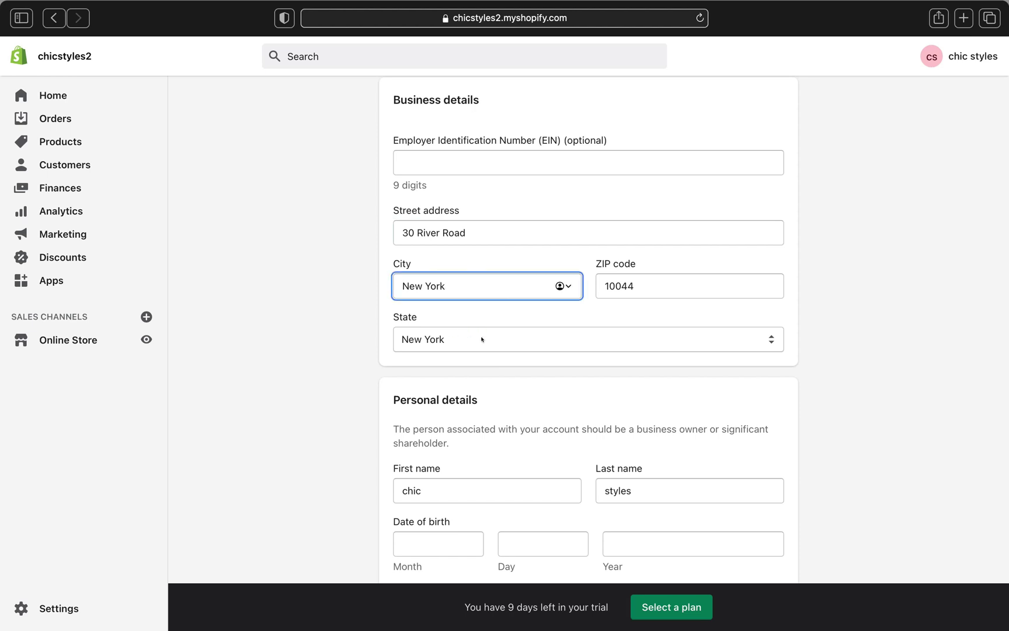
{"action": "left_click", "coordinate": [482, 336]}
{"action": "left_click", "coordinate": [848, 327]}
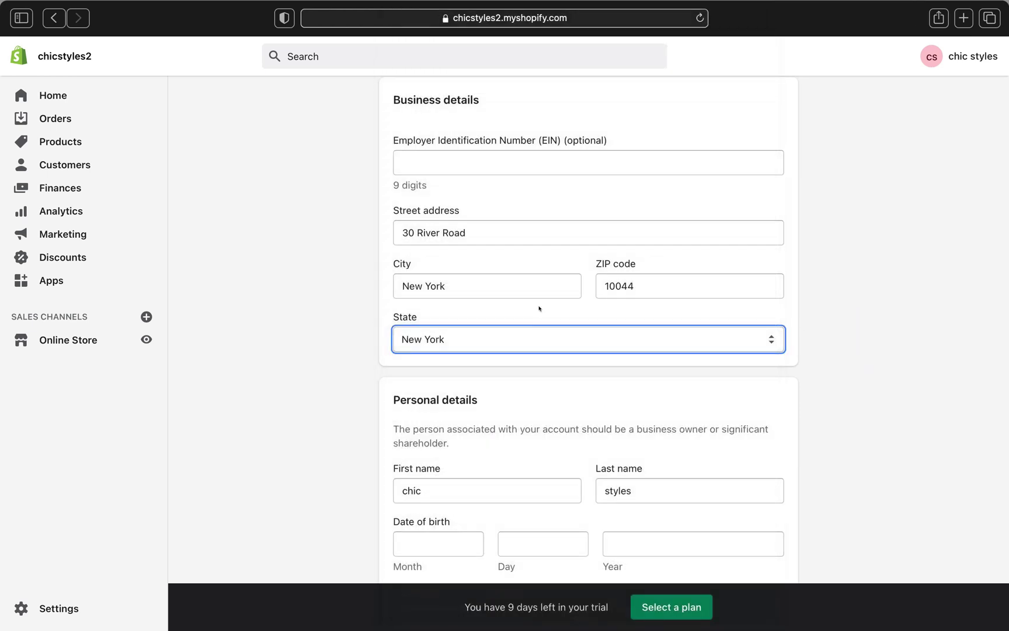
{"action": "scroll", "coordinate": [549, 291], "scroll_direction": "down", "scroll_amount": 5}
{"action": "scroll", "coordinate": [534, 259], "scroll_direction": "down", "scroll_amount": 2}
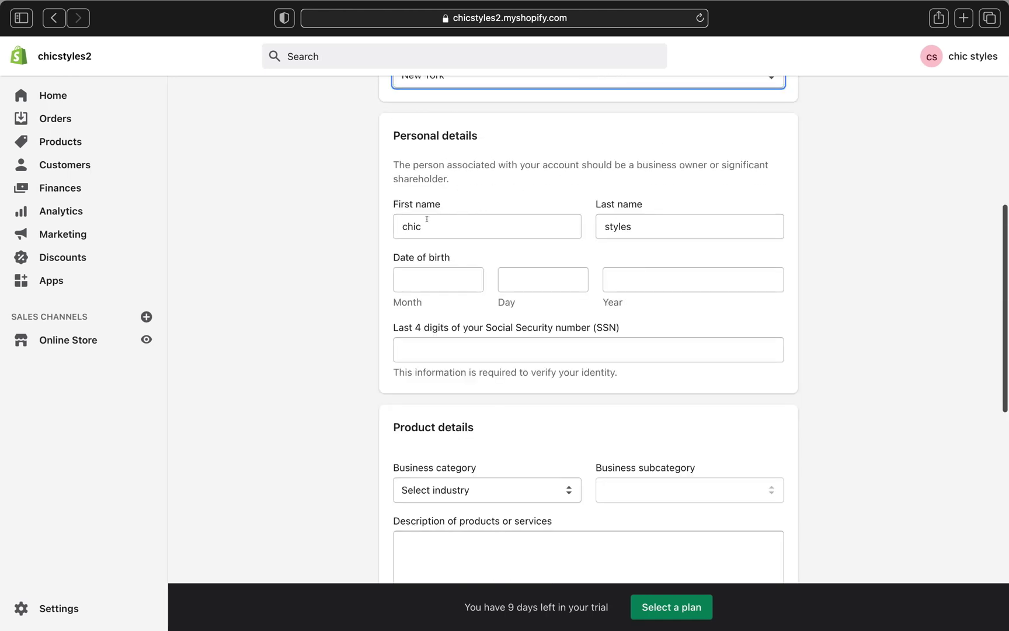
Enter the owner's birth month, day and year, then the last four SSN digits
{"action": "left_click", "coordinate": [417, 281]}
{"action": "scroll", "coordinate": [404, 304], "scroll_direction": "up", "scroll_amount": 1}
{"action": "left_click", "coordinate": [407, 306]}
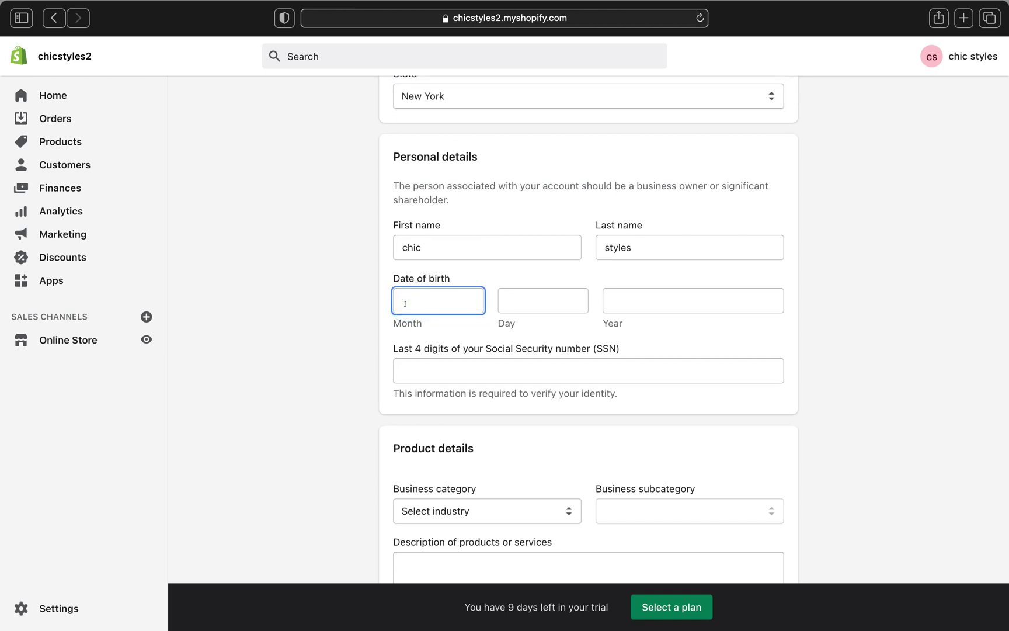
{"action": "type", "text": "03"}
{"action": "left_click", "coordinate": [517, 296]}
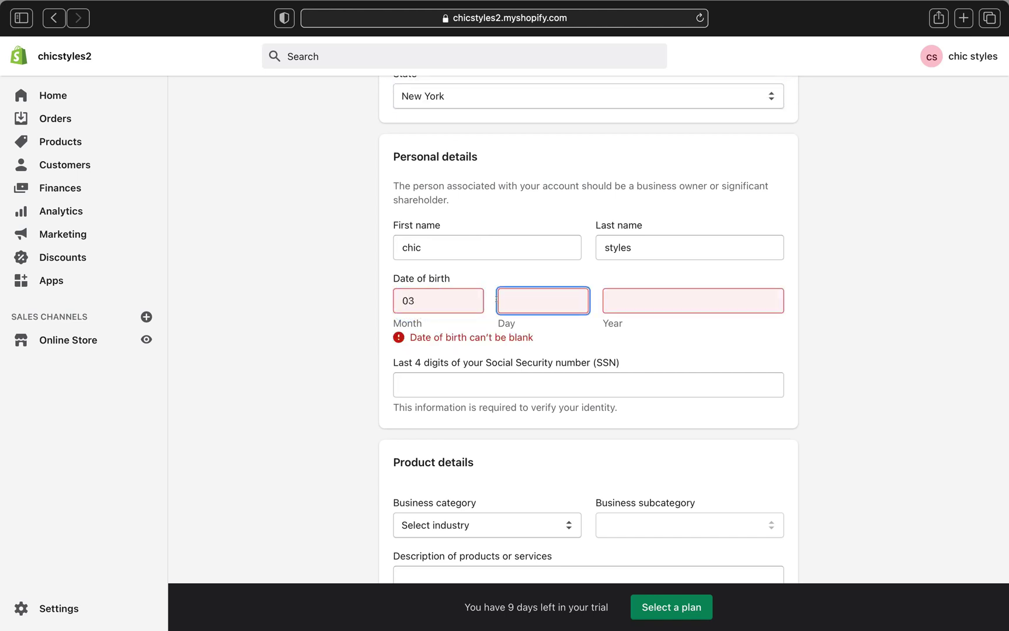
{"action": "type", "text": "1"}
{"action": "left_click", "coordinate": [643, 310]}
{"action": "type", "text": "1990"}
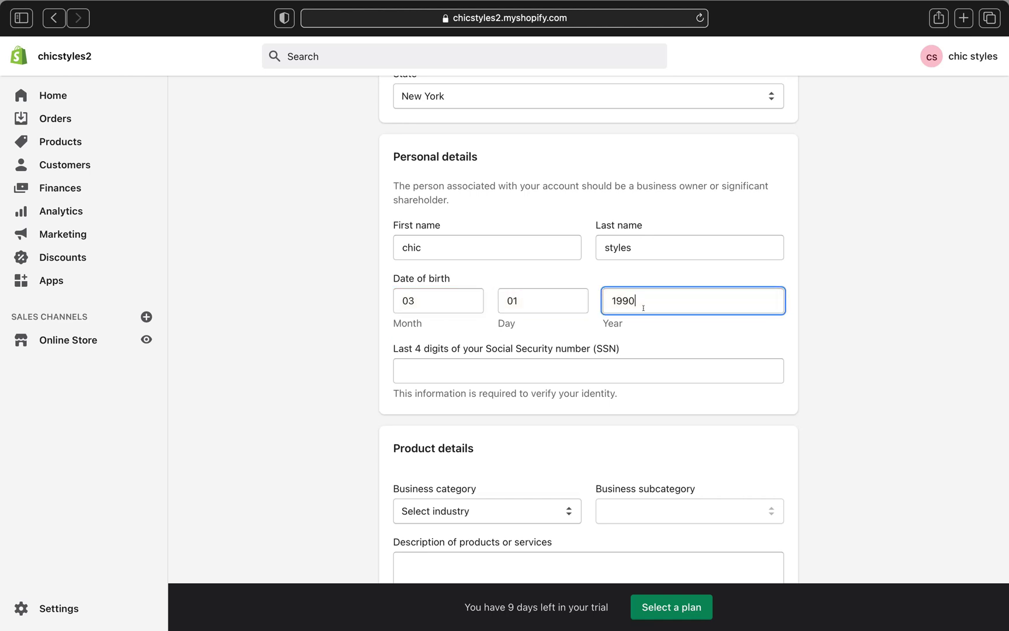
{"action": "left_click", "coordinate": [582, 363]}
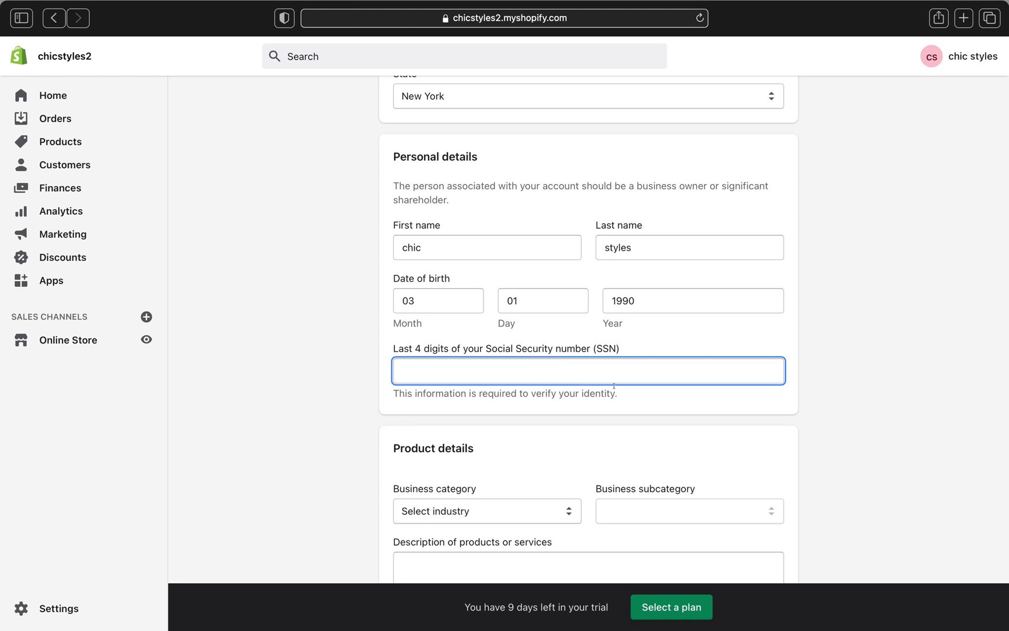
{"action": "type", "text": "0000"}
Choose Clothing and accessories as business category and Other clothing and accessories as subcategory
{"action": "scroll", "coordinate": [611, 464], "scroll_direction": "down", "scroll_amount": 3}
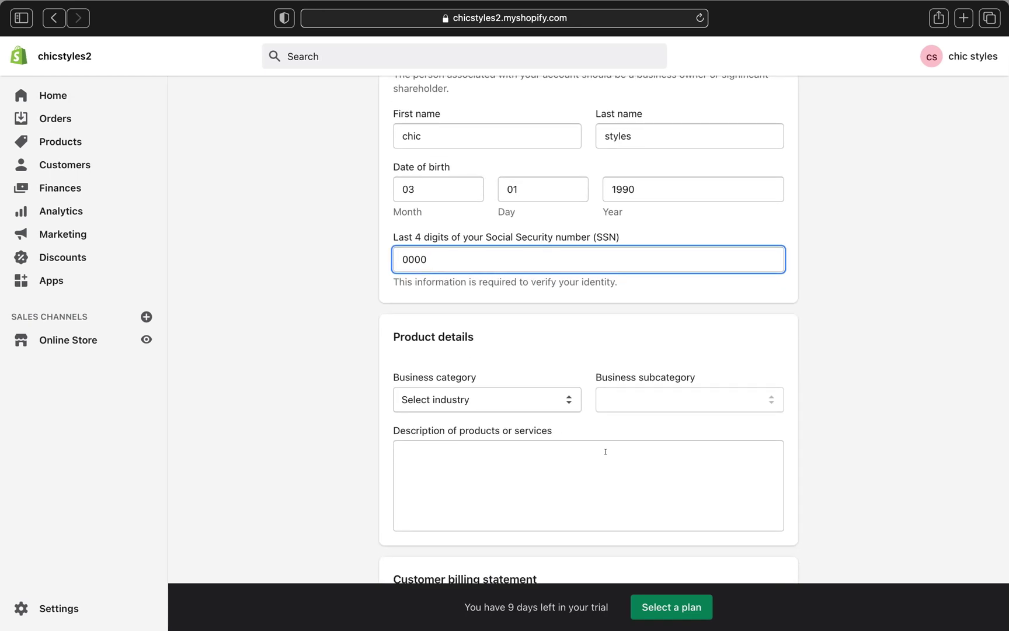
{"action": "scroll", "coordinate": [410, 304], "scroll_direction": "down", "scroll_amount": 3}
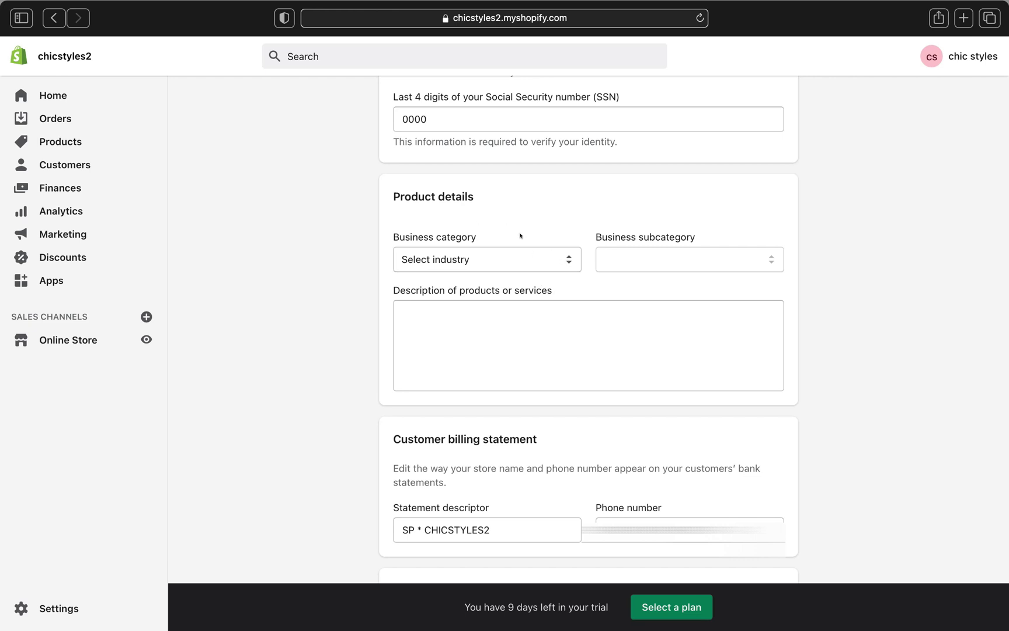
{"action": "left_click", "coordinate": [477, 264]}
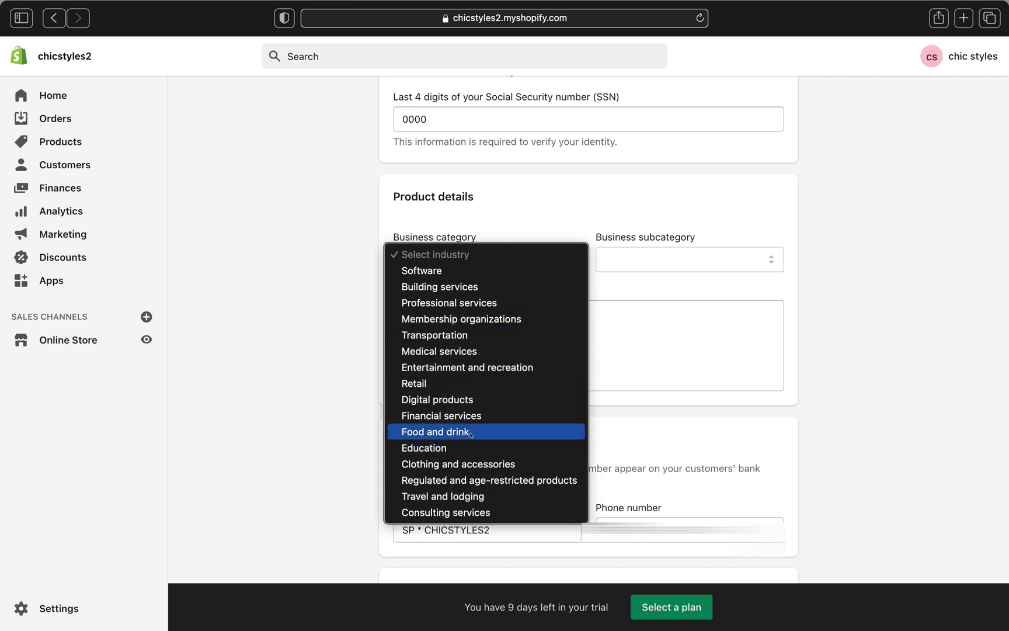
{"action": "left_click", "coordinate": [468, 464]}
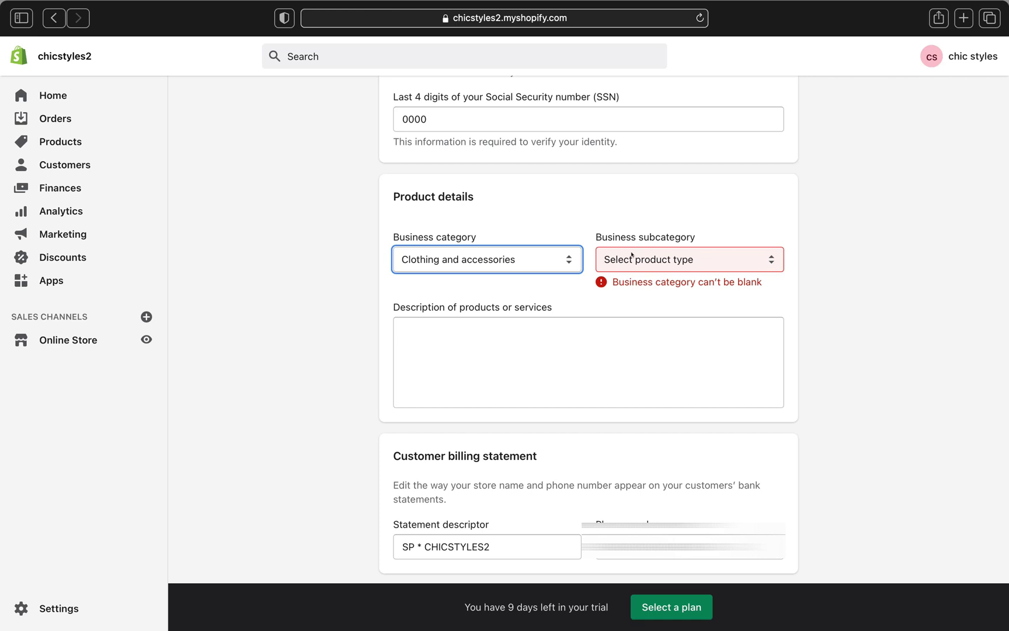
{"action": "left_click", "coordinate": [765, 261]}
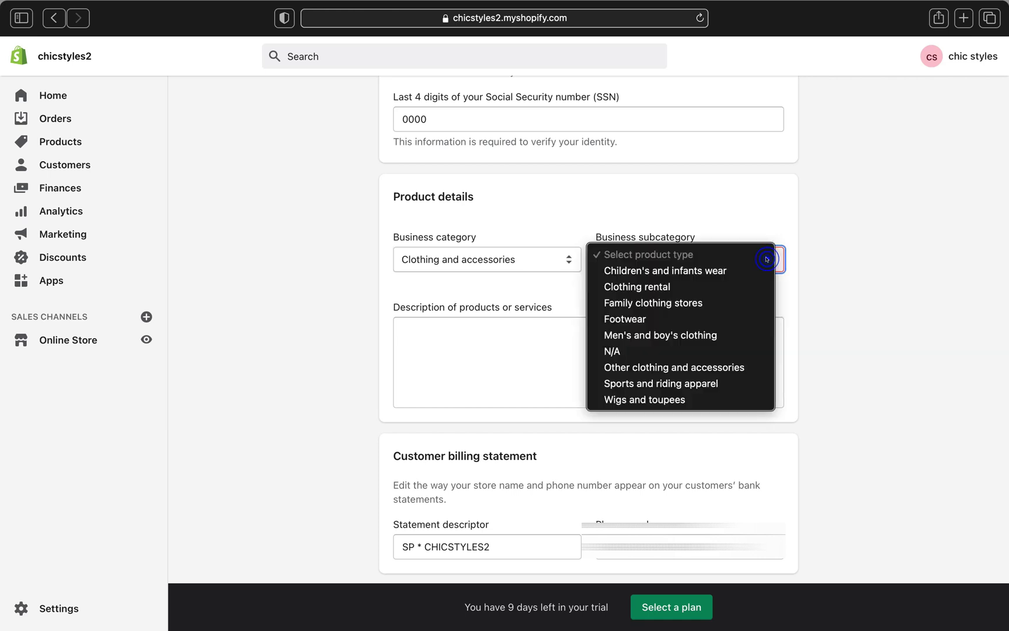
{"action": "left_click", "coordinate": [701, 368]}
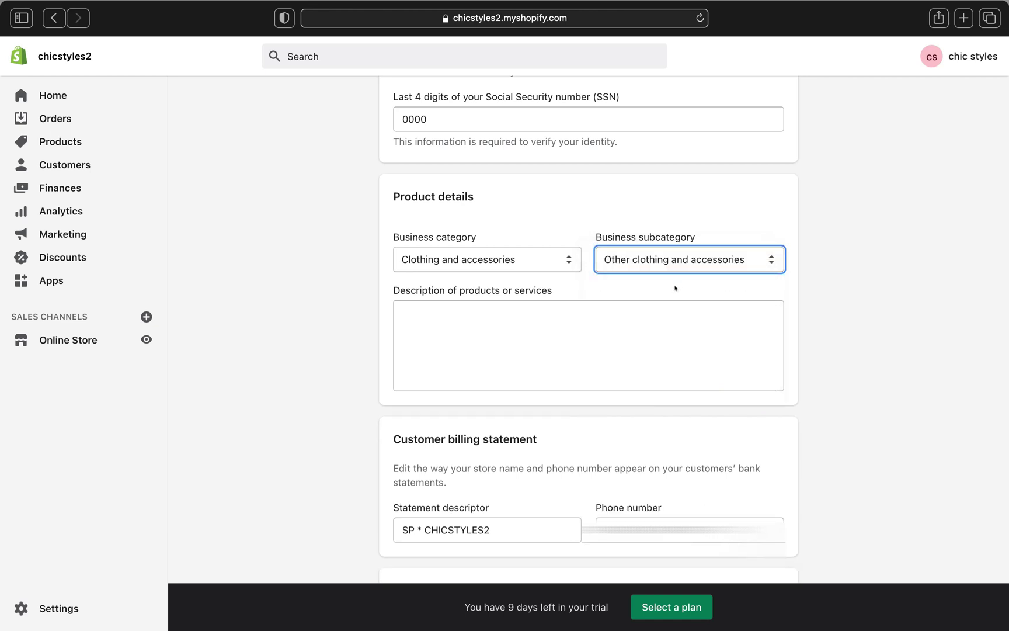
{"action": "left_click", "coordinate": [505, 318]}
Enter the products description 'My store is clothing boutique selling women clothing.'
{"action": "type", "text": "H"}
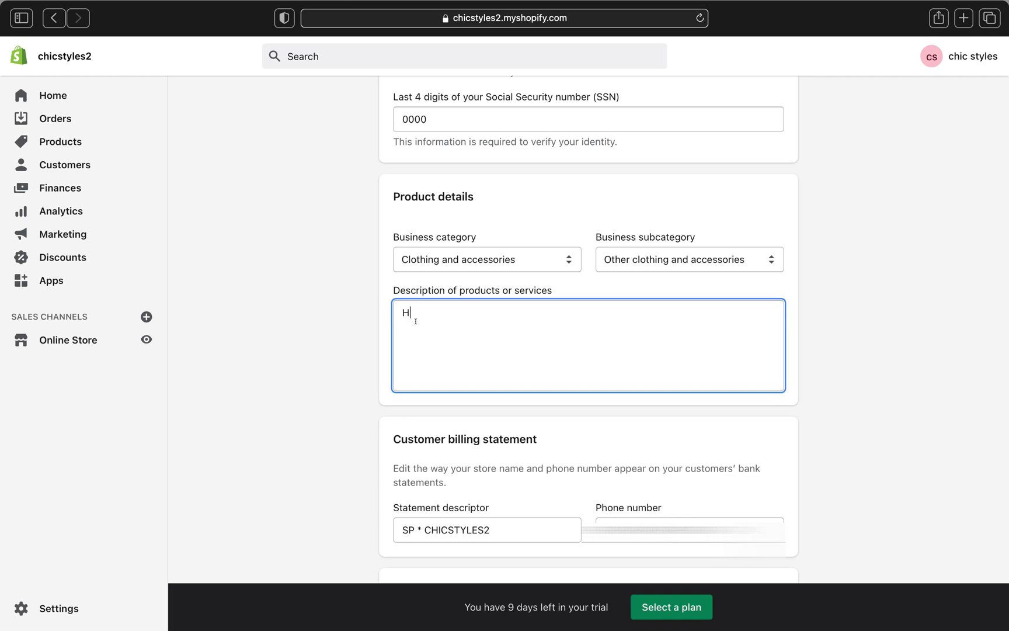
{"action": "key", "text": "BackSpace"}
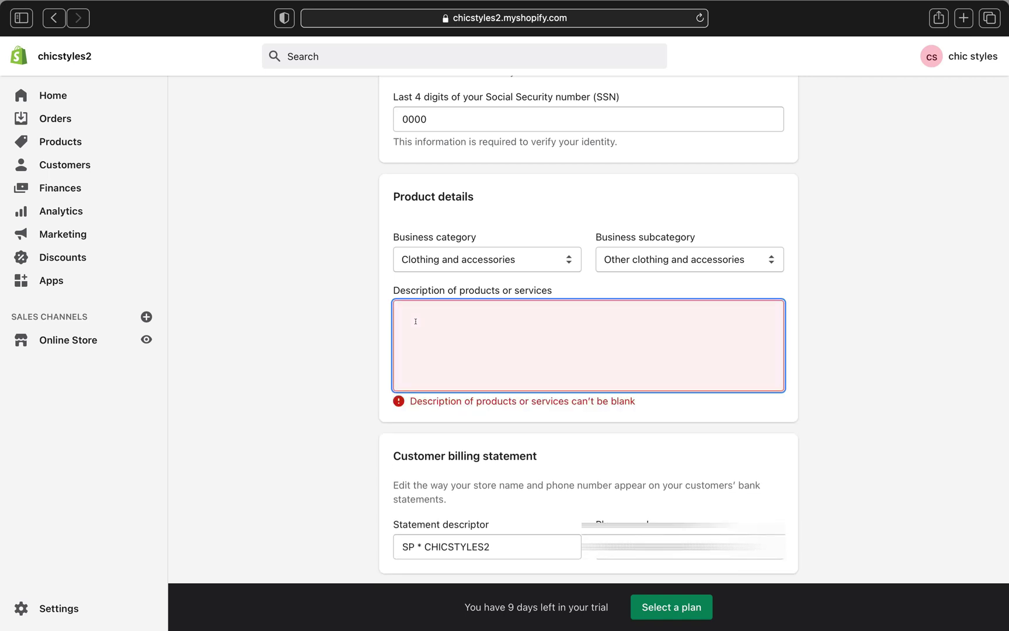
{"action": "type", "text": "My store "}
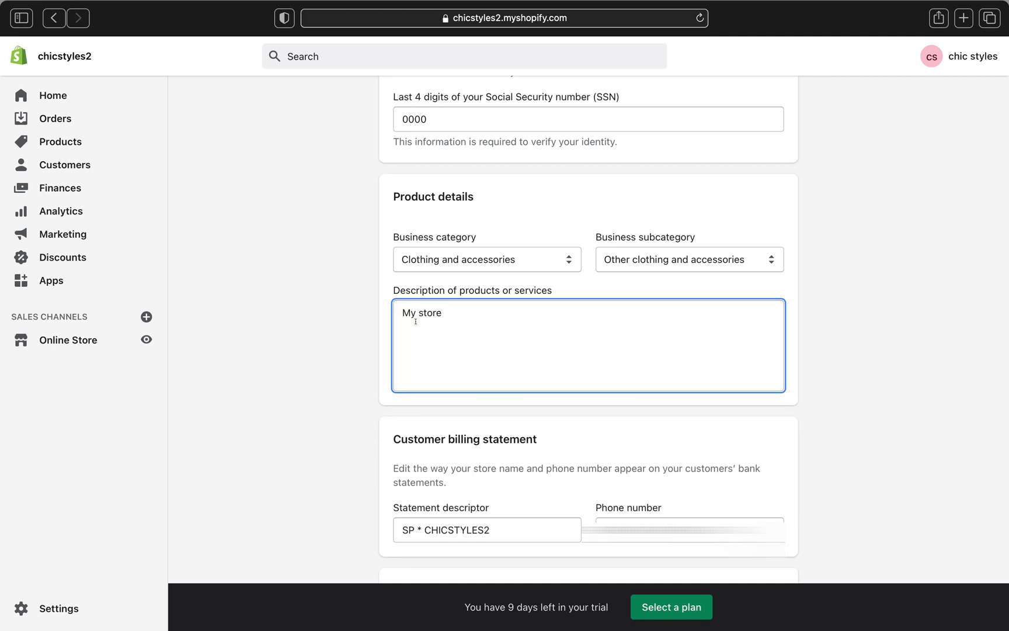
{"action": "type", "text": "is clothing boutique selli"}
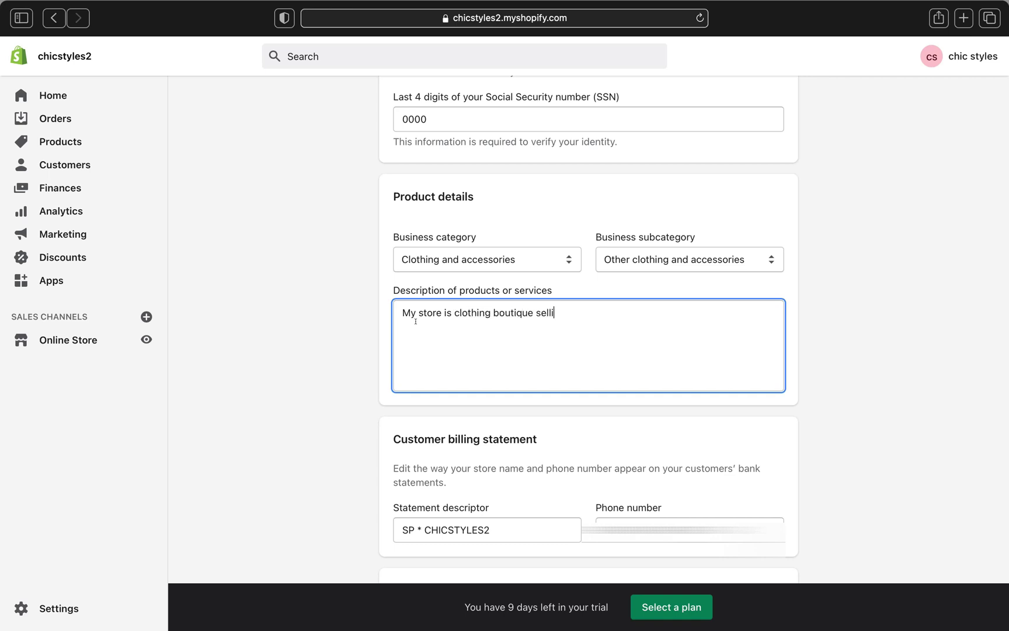
{"action": "type", "text": "ng women clothing."}
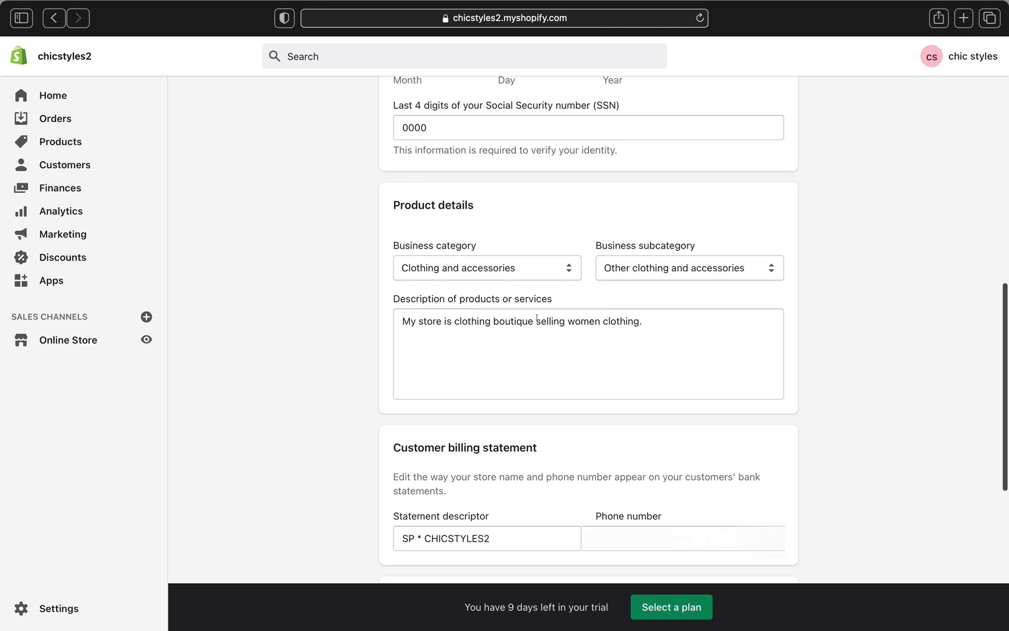
{"action": "scroll", "coordinate": [537, 318], "scroll_direction": "down", "scroll_amount": 5}
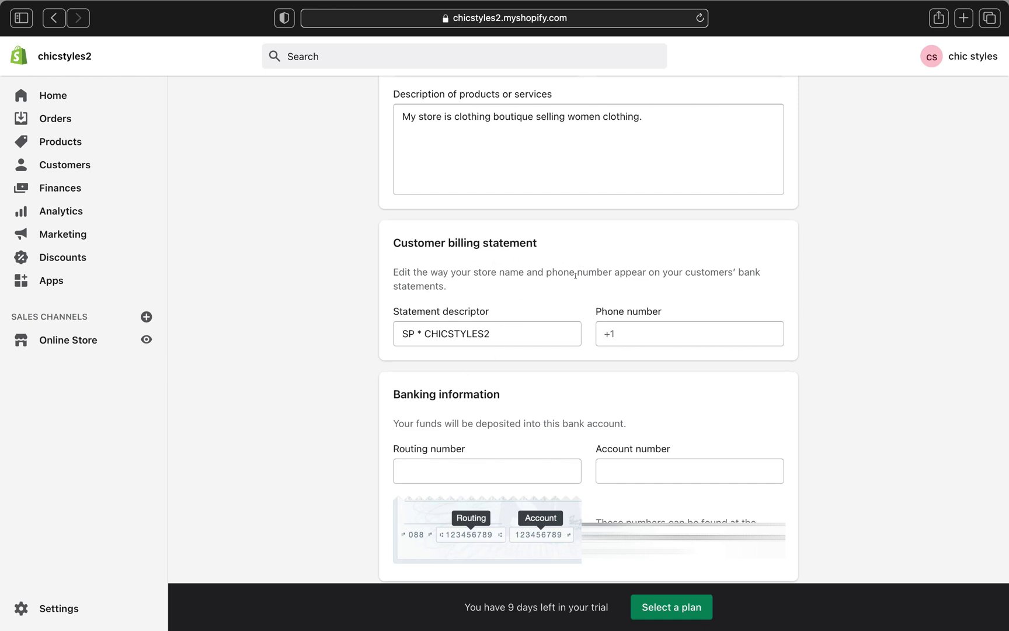
Trim the statement descriptor to CHICSTYLES by removing the 'SP * ' prefix and trailing 2
{"action": "scroll", "coordinate": [446, 255], "scroll_direction": "down", "scroll_amount": 1}
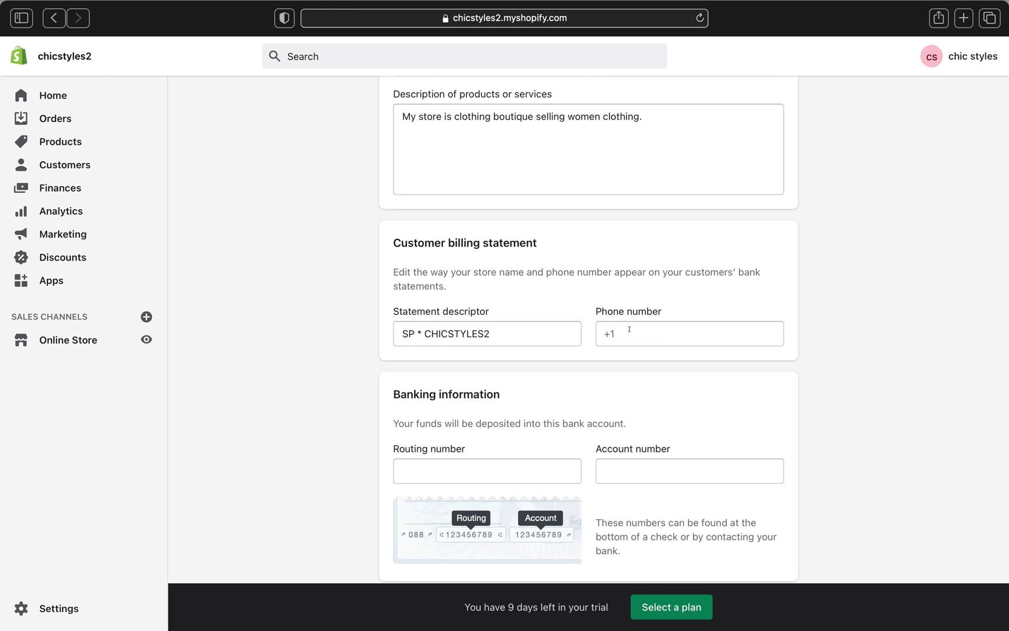
{"action": "left_click", "coordinate": [515, 337]}
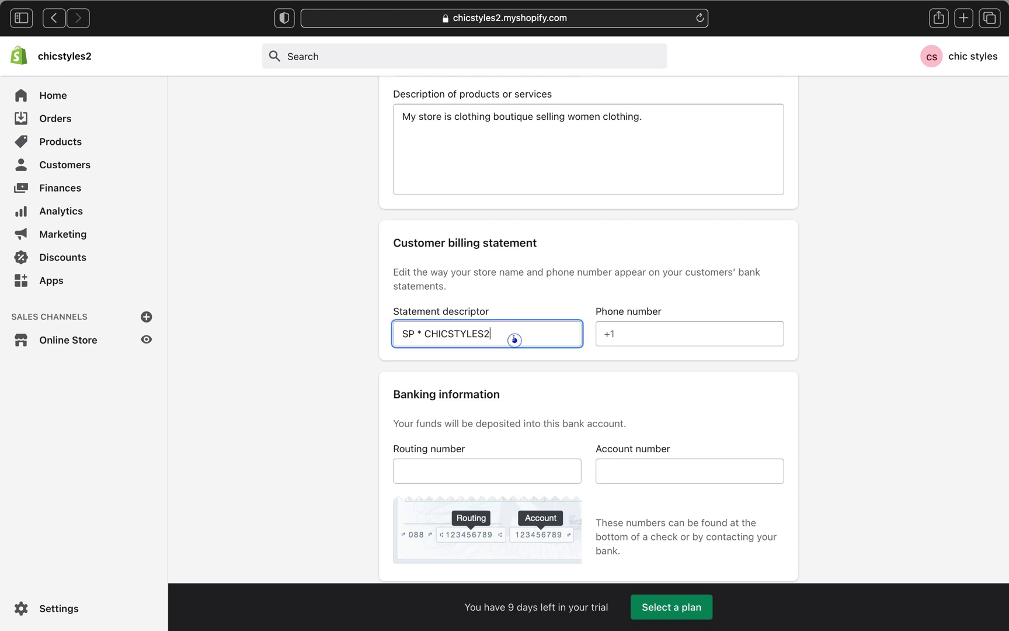
{"action": "left_click", "coordinate": [425, 334]}
{"action": "key", "text": "BackSpace"}
{"action": "key", "text": "BackSpace"}
{"action": "key", "text": "BackSpace"}
{"action": "key", "text": "BackSpace"}
{"action": "key", "text": "BackSpace"}
{"action": "left_click", "coordinate": [496, 344]}
{"action": "key", "text": "BackSpace"}
Fill in the store's phone number for the customer billing statement
{"action": "left_click", "coordinate": [662, 332]}
{"action": "type", "text": "645"}
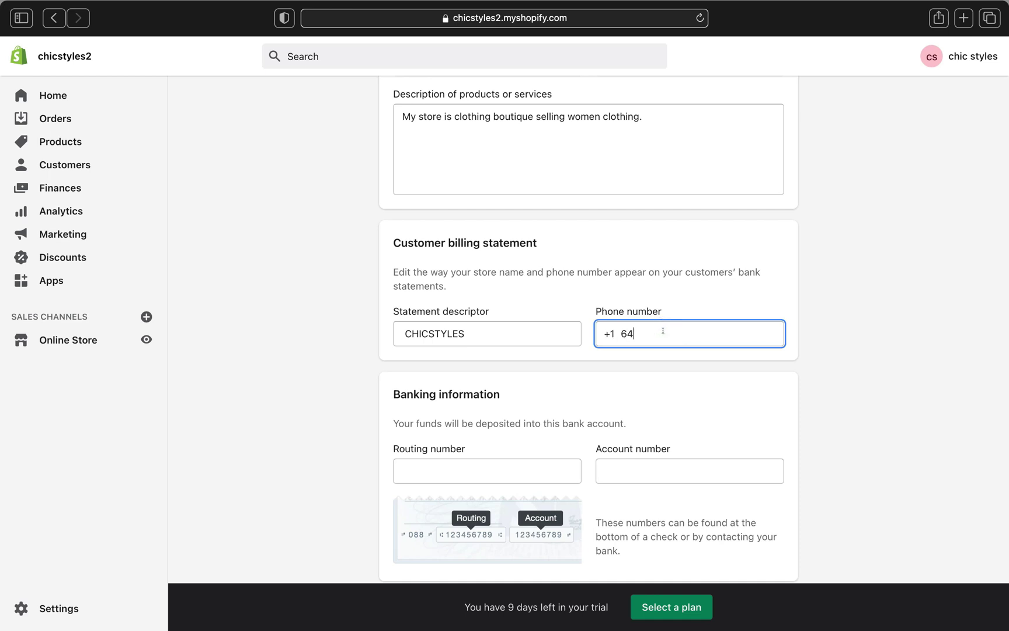
{"action": "key", "text": "BackSpace"}
{"action": "key", "text": "BackSpace"}
{"action": "type", "text": "46-111-1111"}
{"action": "left_click", "coordinate": [655, 384]}
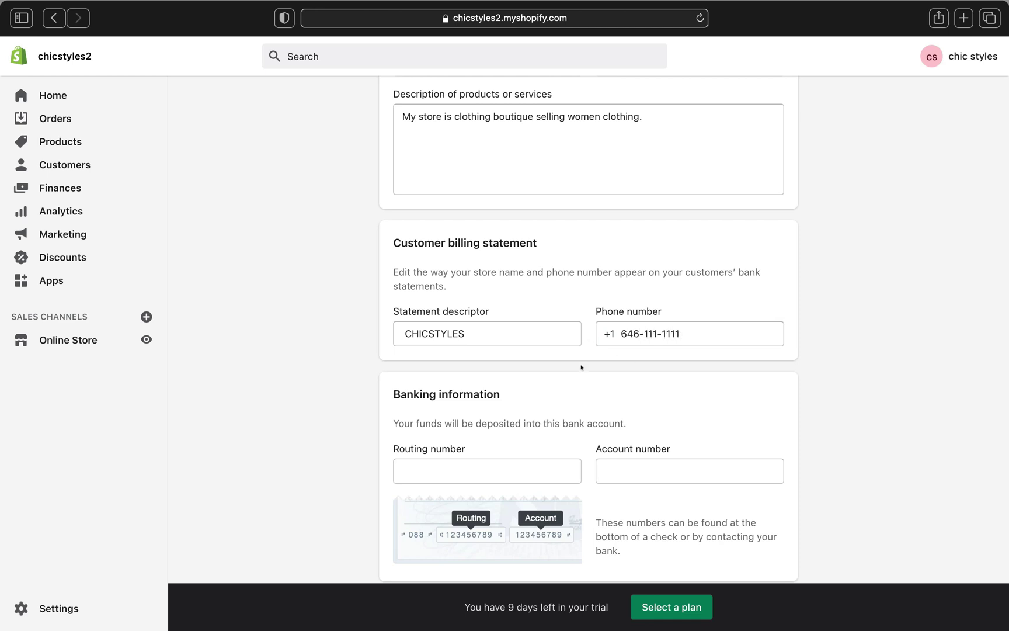
{"action": "scroll", "coordinate": [582, 366], "scroll_direction": "down", "scroll_amount": 4}
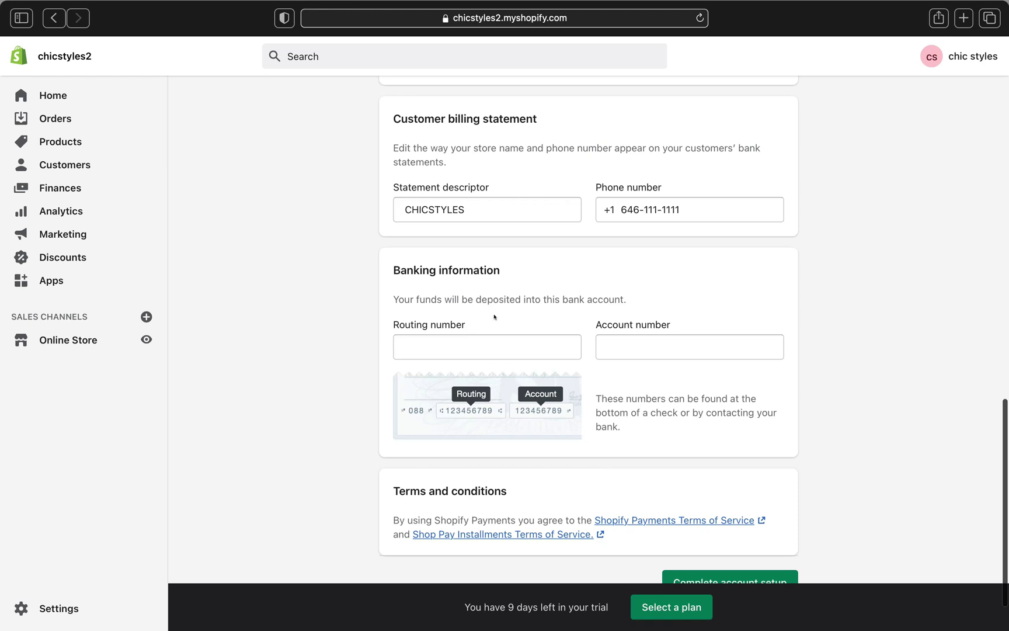
Enter the bank routing number and account number under Banking information
{"action": "left_click", "coordinate": [403, 344]}
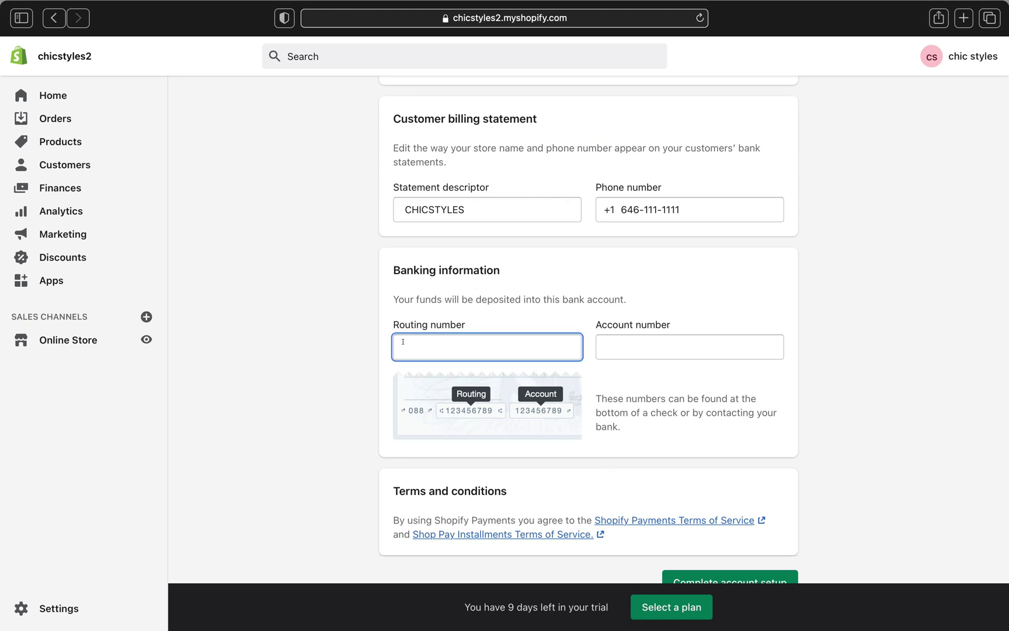
{"action": "left_click", "coordinate": [489, 345]}
{"action": "left_click", "coordinate": [674, 341]}
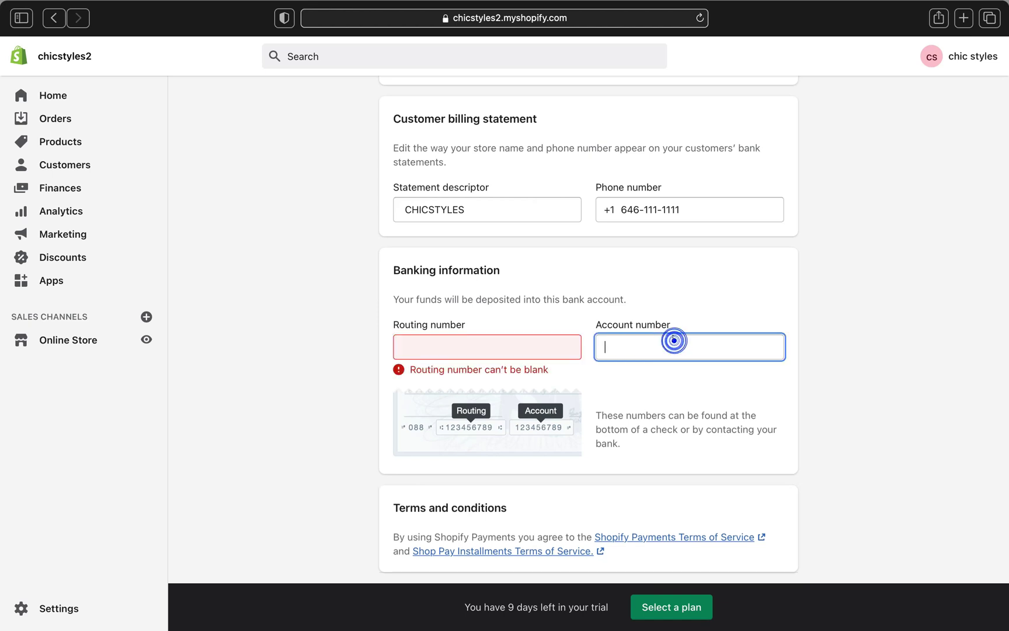
{"action": "scroll", "coordinate": [671, 338], "scroll_direction": "down", "scroll_amount": 3}
{"action": "left_click", "coordinate": [478, 265]}
{"action": "type", "text": "12"}
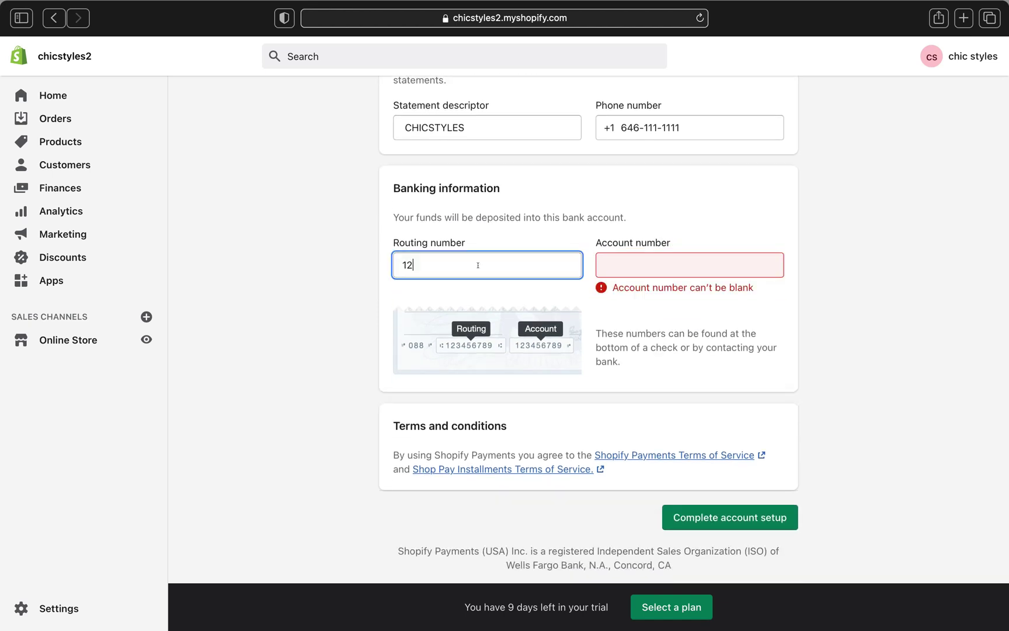
{"action": "type", "text": "4567898"}
{"action": "left_click", "coordinate": [634, 266]}
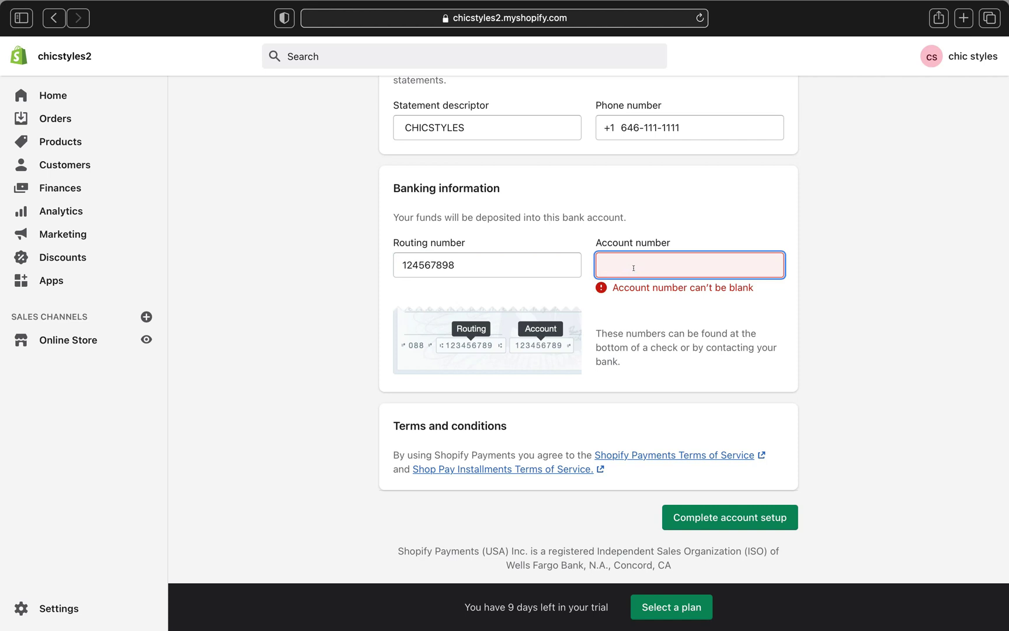
{"action": "type", "text": "12345"}
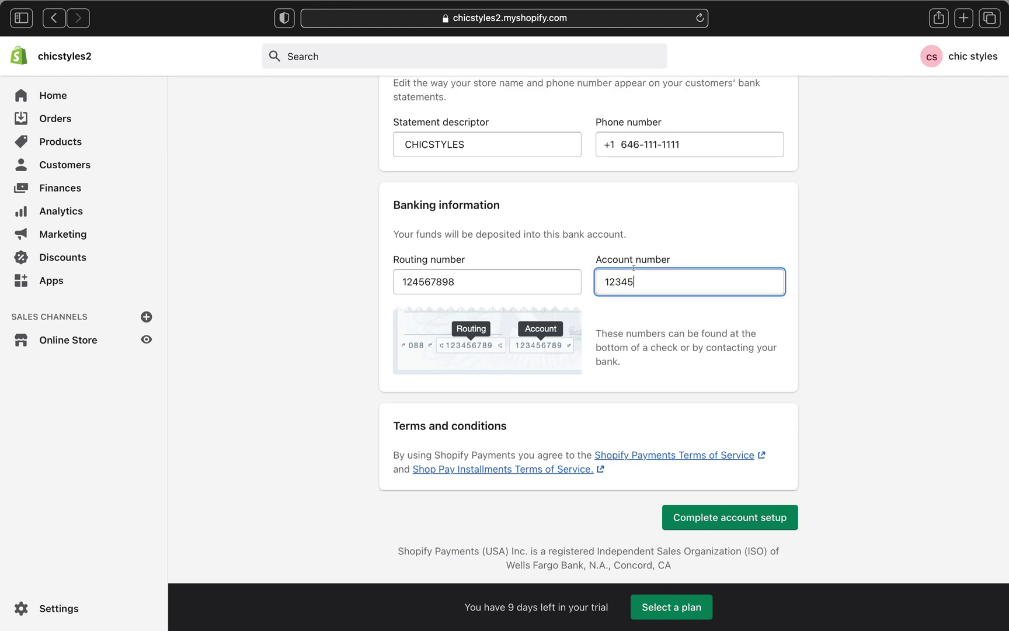
{"action": "type", "text": "67893"}
{"action": "left_click", "coordinate": [649, 320]}
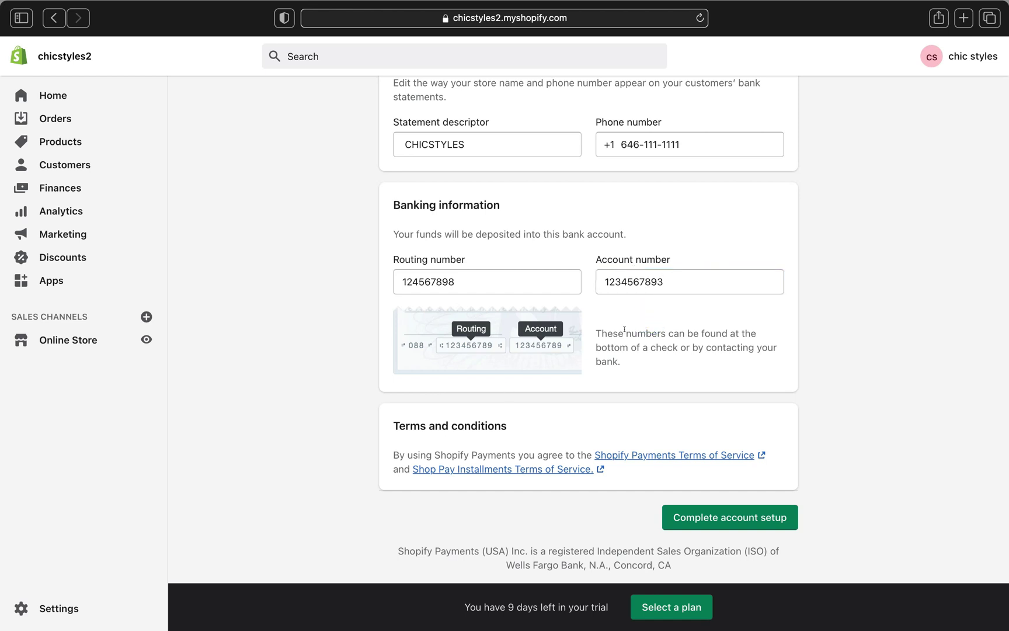
Submit the account setup form with Complete account setup
{"action": "scroll", "coordinate": [624, 330], "scroll_direction": "down", "scroll_amount": 1}
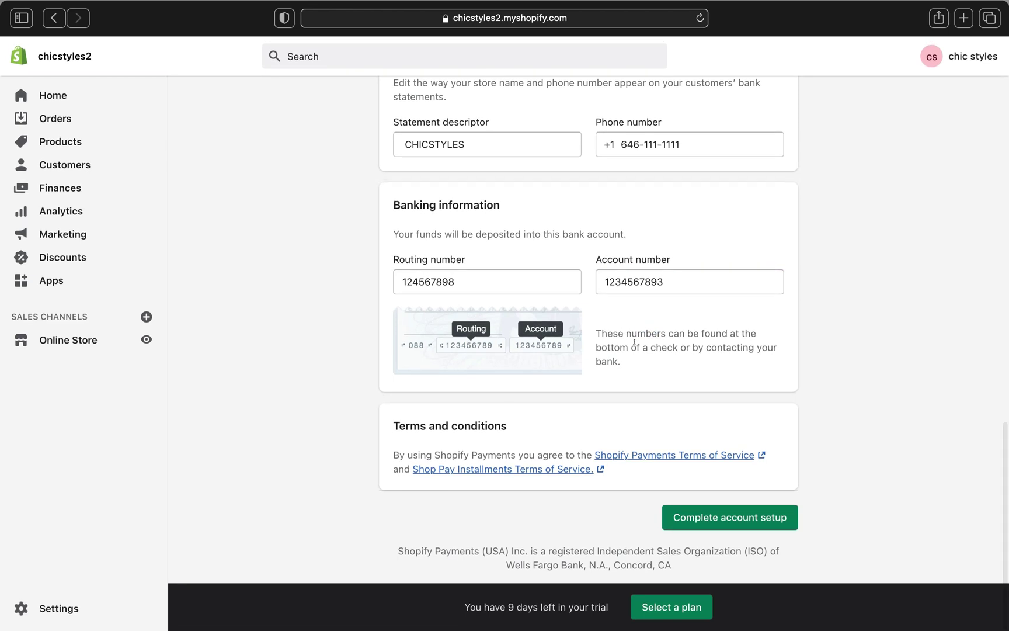
{"action": "left_click", "coordinate": [704, 522]}
{"action": "left_click", "coordinate": [719, 515]}
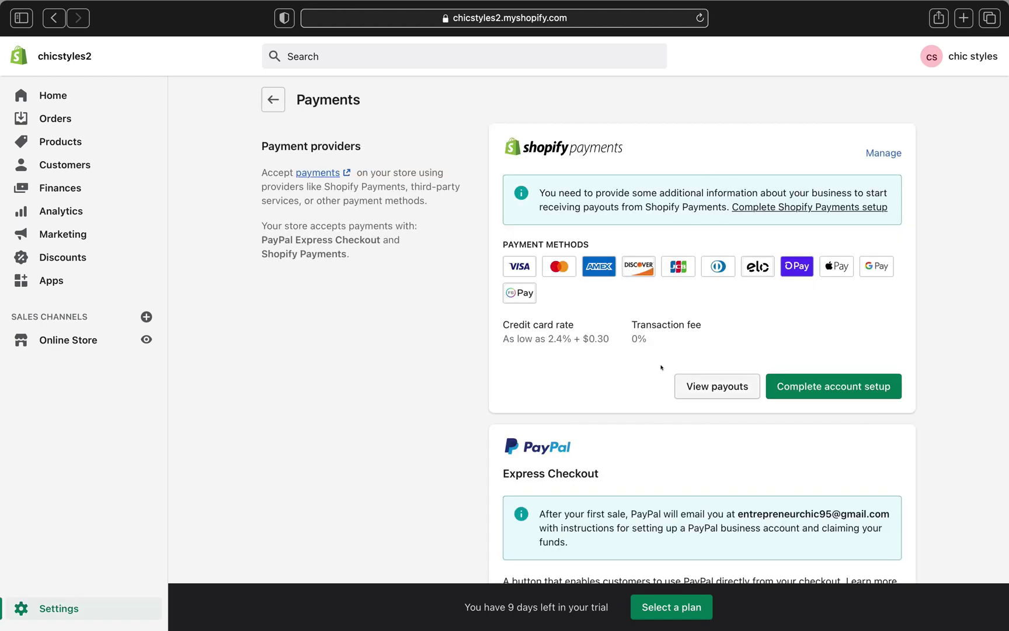